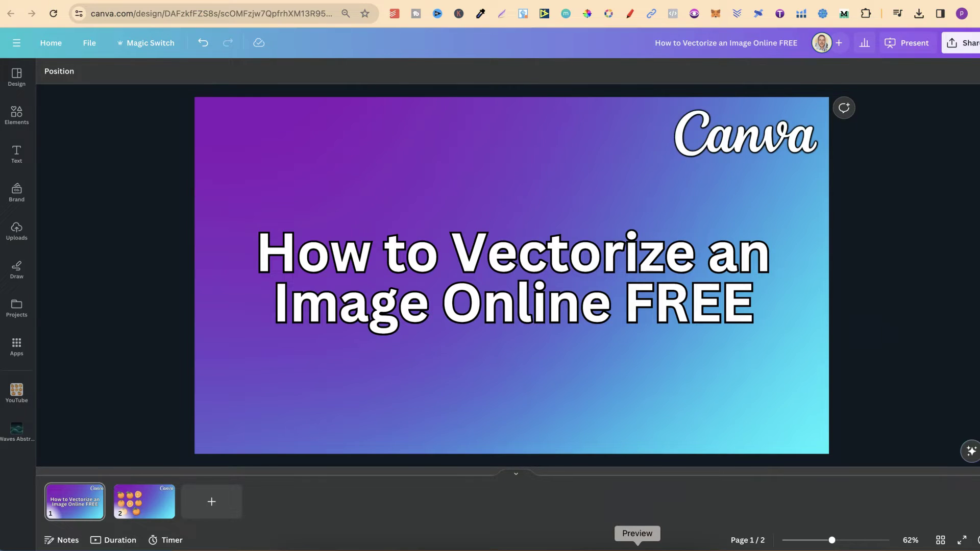
Open the Paddy_Set_of_8 orange clipart image in Preview over the Canva slide
click(637, 546)
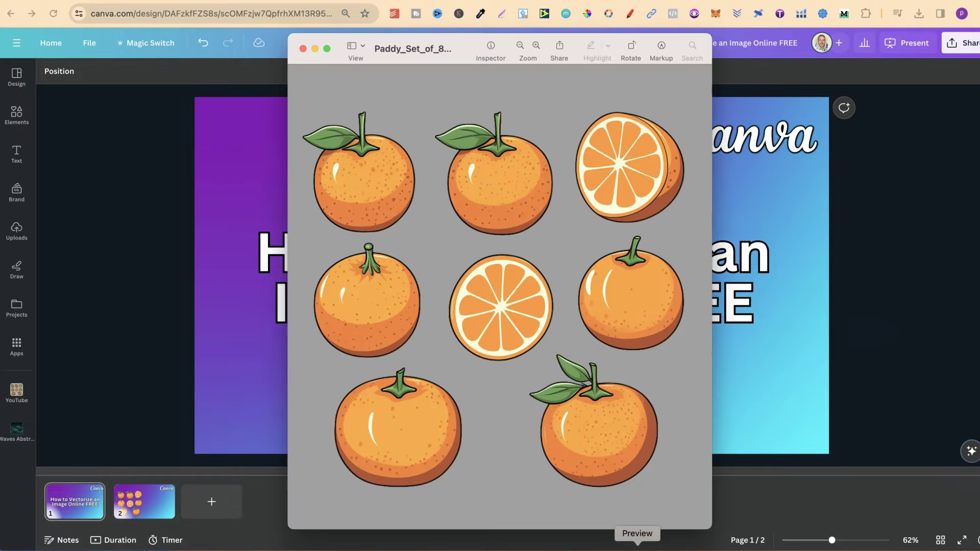
Close the Preview image and bring up the Vectorizer.AI home page in the browser
click(593, 268)
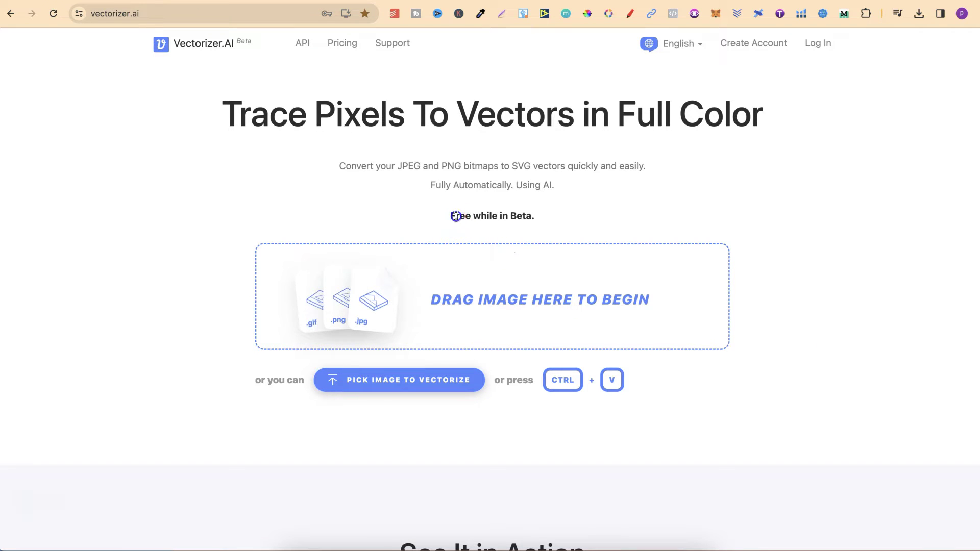
Upload the orange clipart PNG from Downloads into Vectorizer.AI's drop zone
drag(451, 216, 536, 215)
click(654, 212)
click(294, 547)
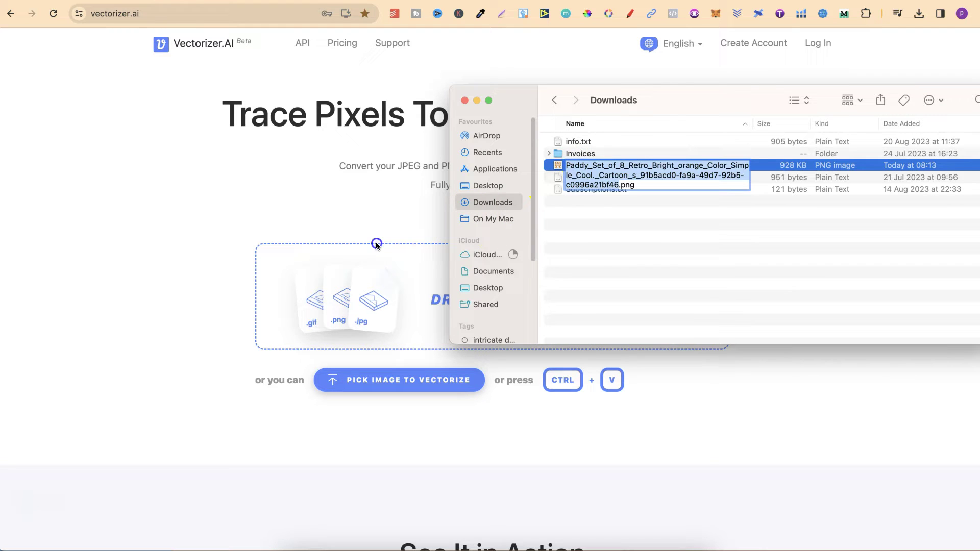
drag(620, 165, 352, 301)
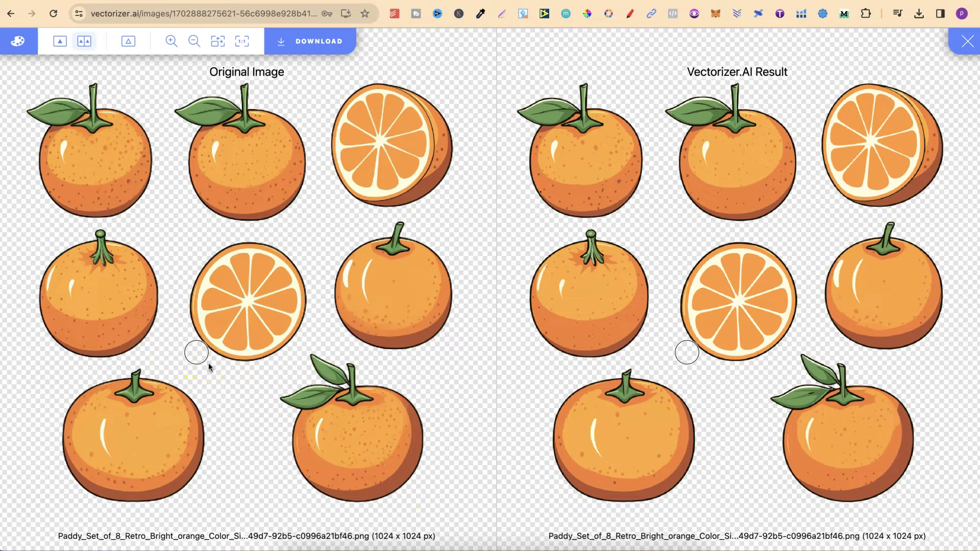
Zoom in on a whole orange and compare its edge in the Original and Result panes
click(686, 309)
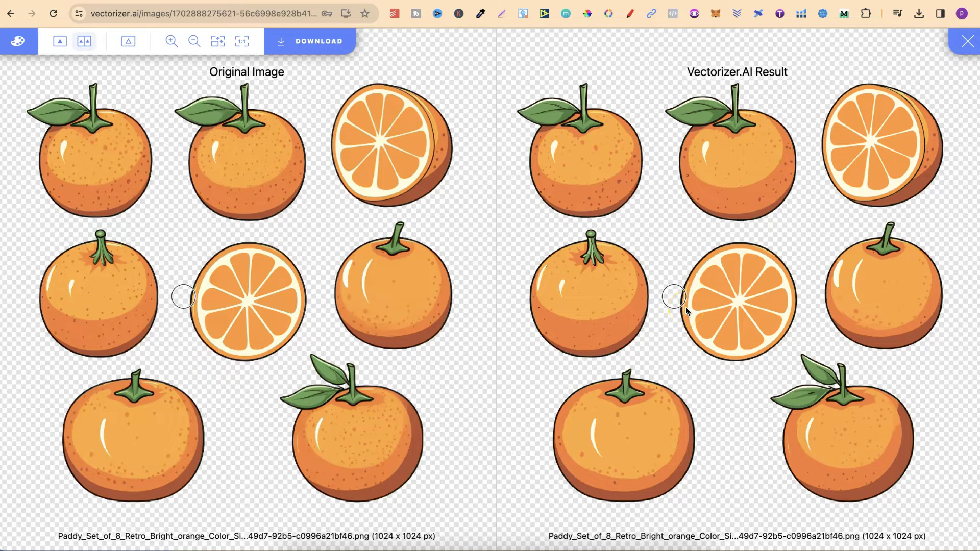
scroll(686, 309, up, 5)
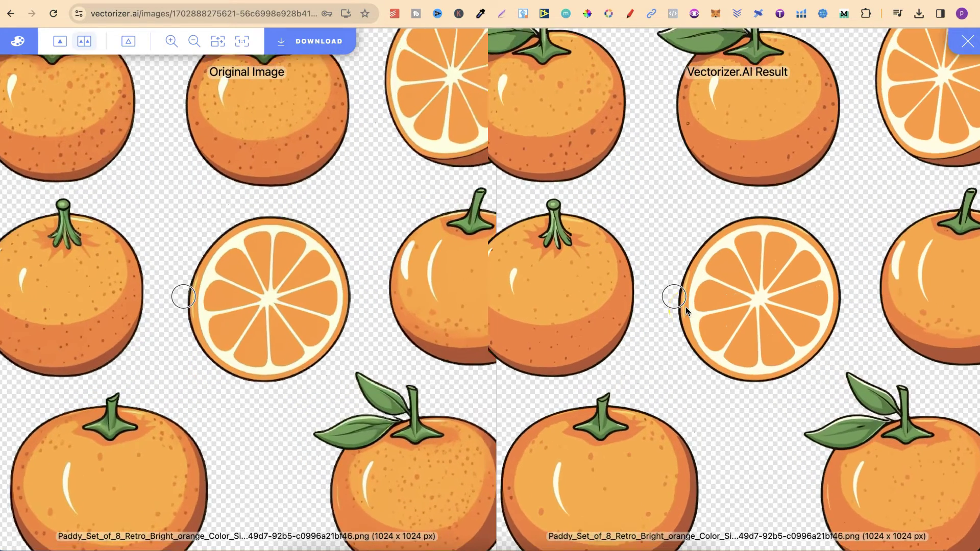
scroll(685, 309, up, 4)
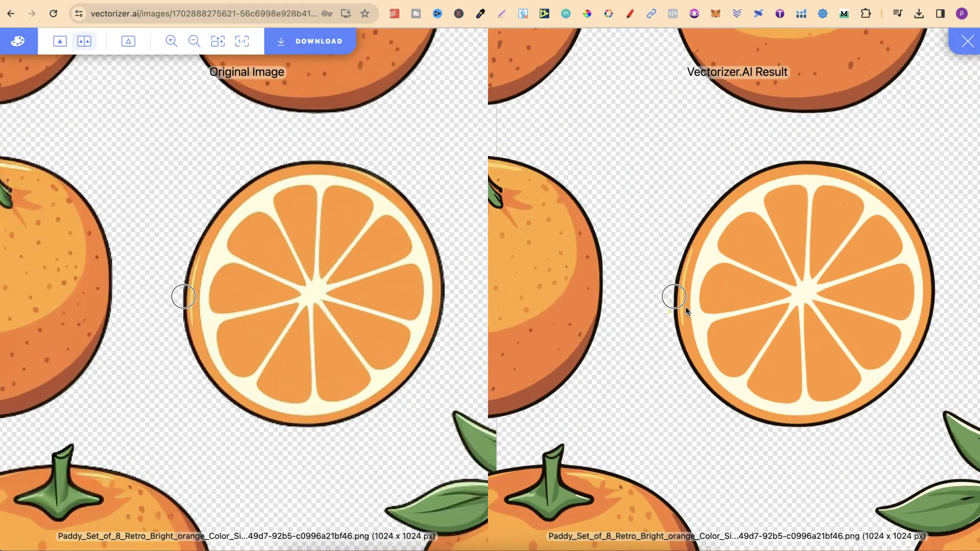
drag(686, 308, 868, 316)
scroll(868, 317, up, 3)
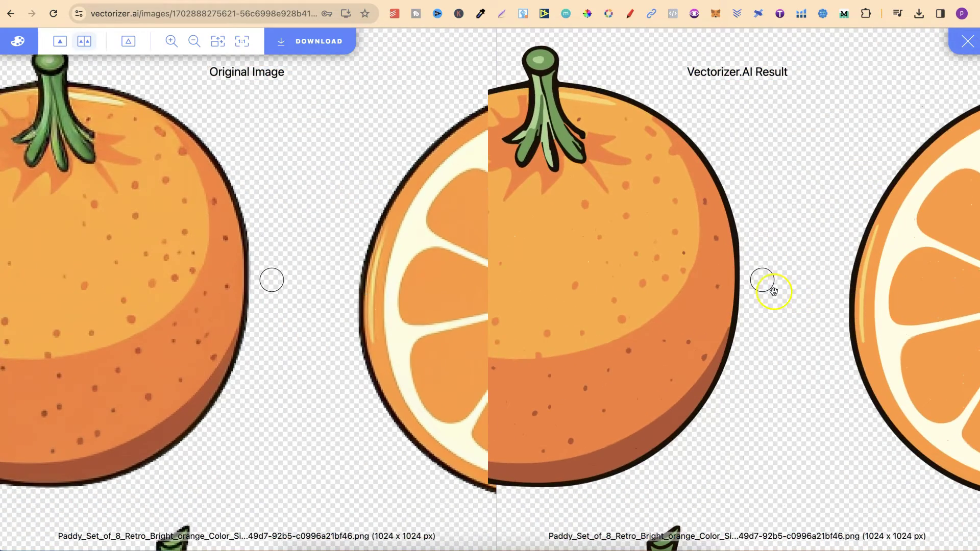
drag(773, 287, 854, 290)
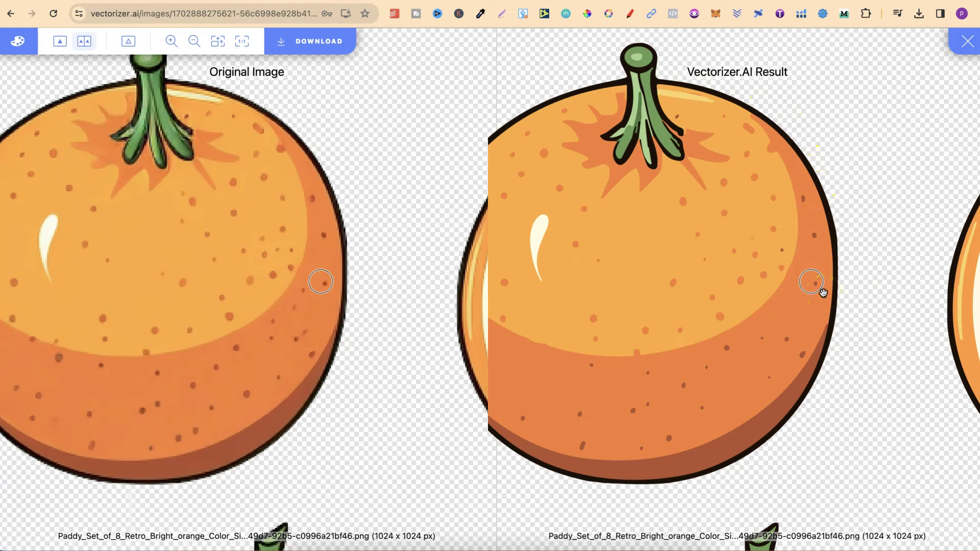
Pan to the stemmed orange and then the leafy orange, centring each in both panes
click(875, 291)
scroll(908, 302, up, 3)
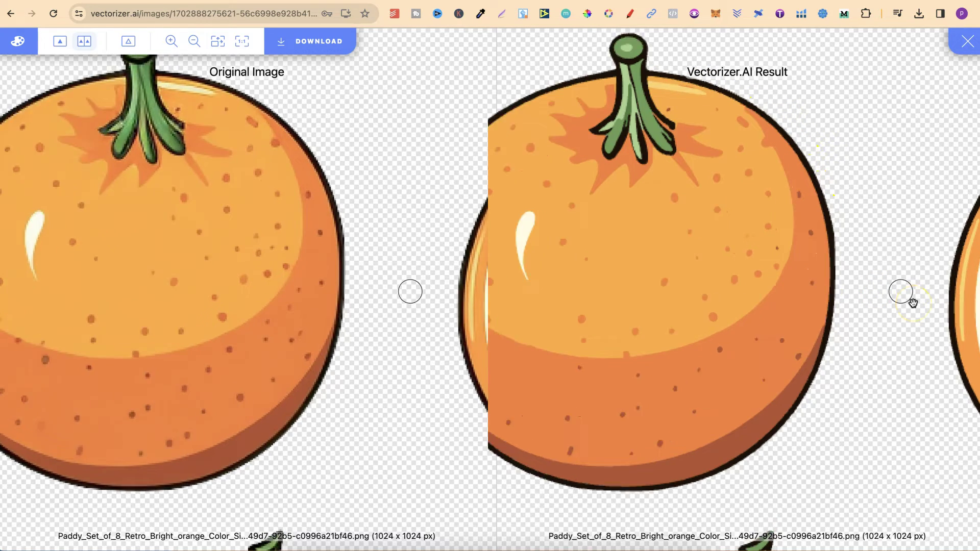
scroll(912, 303, down, 5)
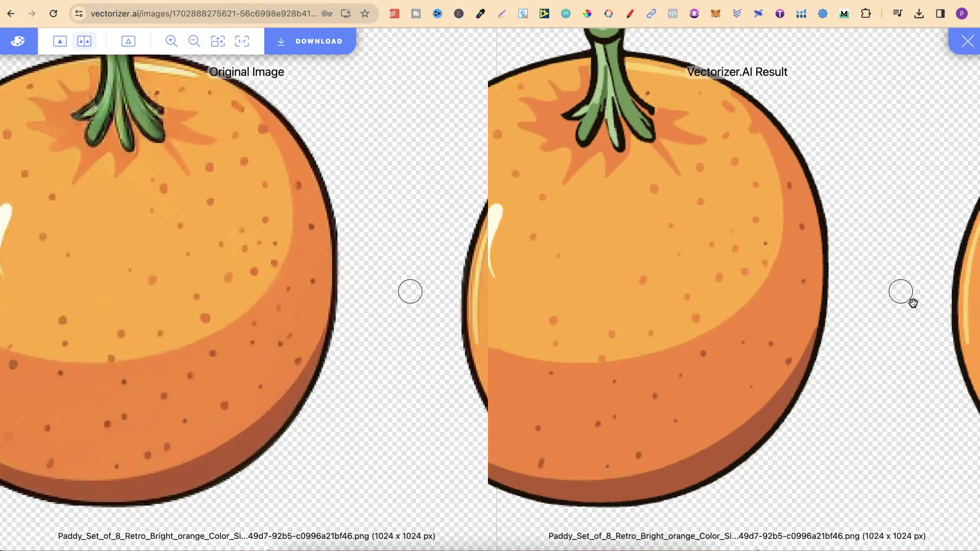
scroll(913, 303, down, 3)
drag(913, 303, 941, 540)
drag(775, 314, 510, 385)
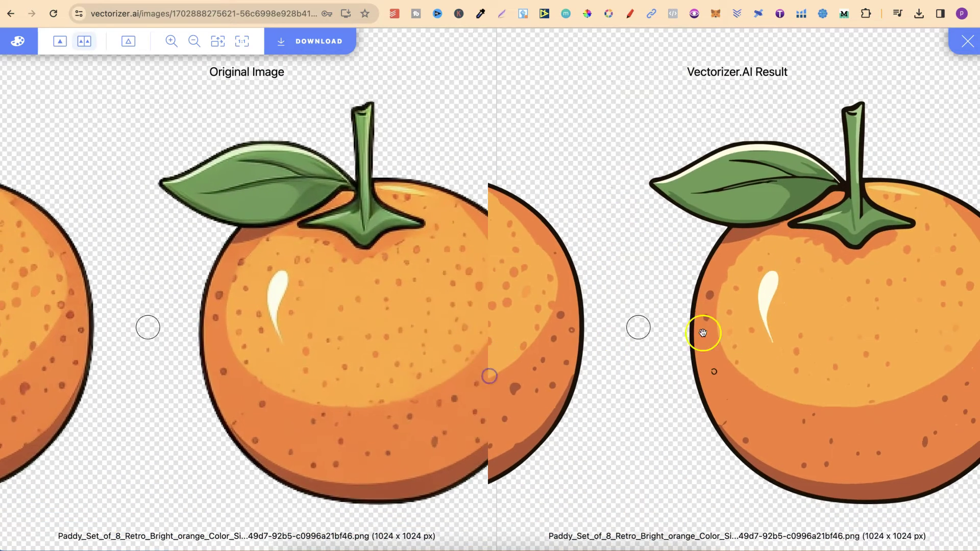
drag(765, 334, 664, 296)
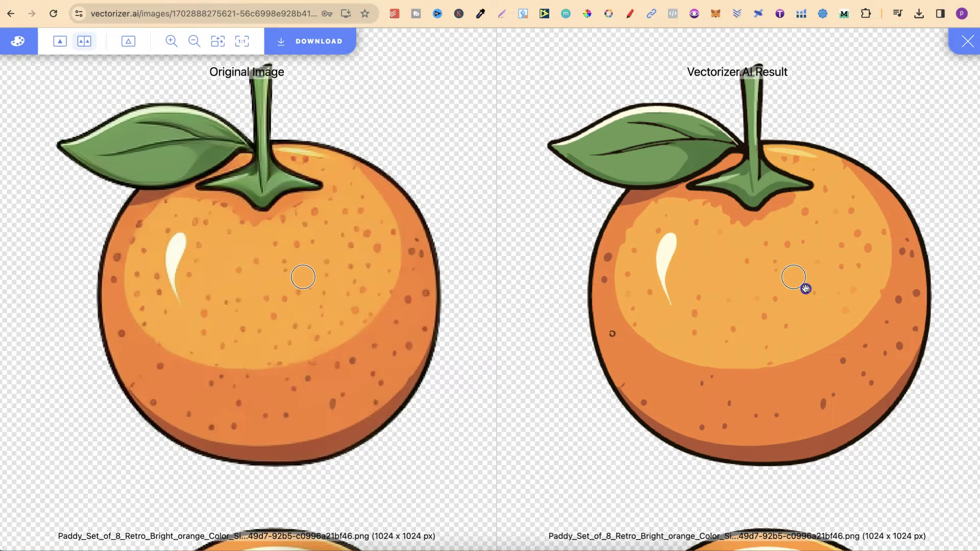
Inspect the sliced half orange and the whole orange below, then zoom out to all eight
drag(805, 287, 516, 313)
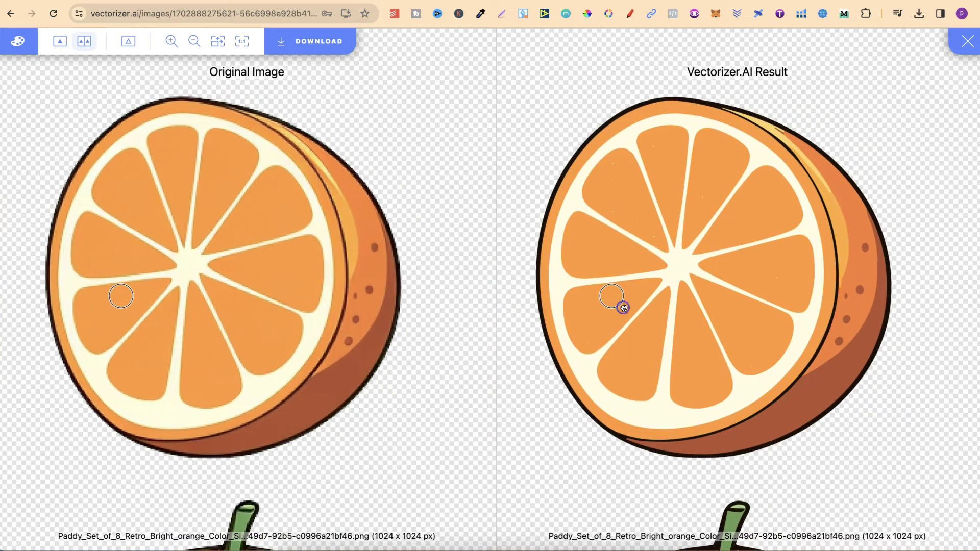
drag(735, 337, 450, 286)
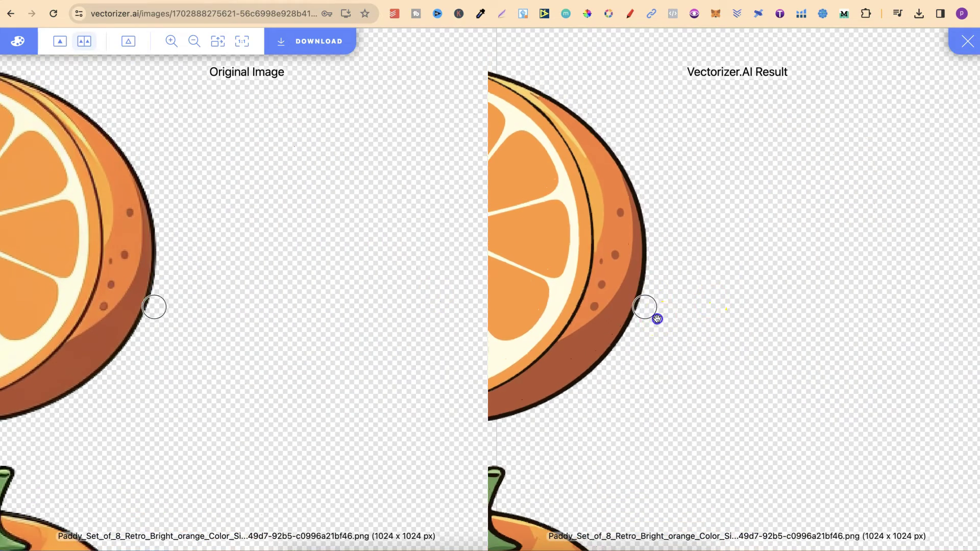
drag(656, 317, 818, 248)
drag(873, 344, 919, 122)
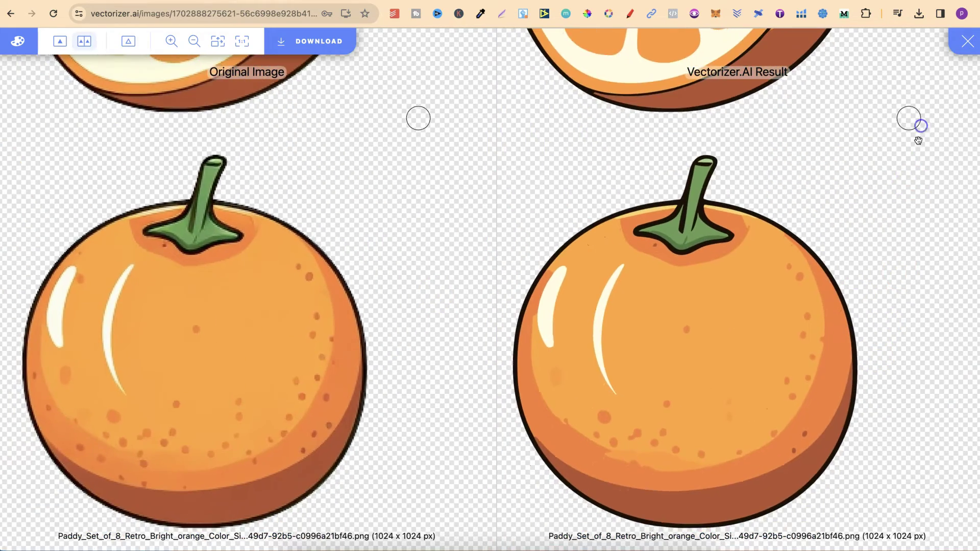
drag(844, 239, 884, 184)
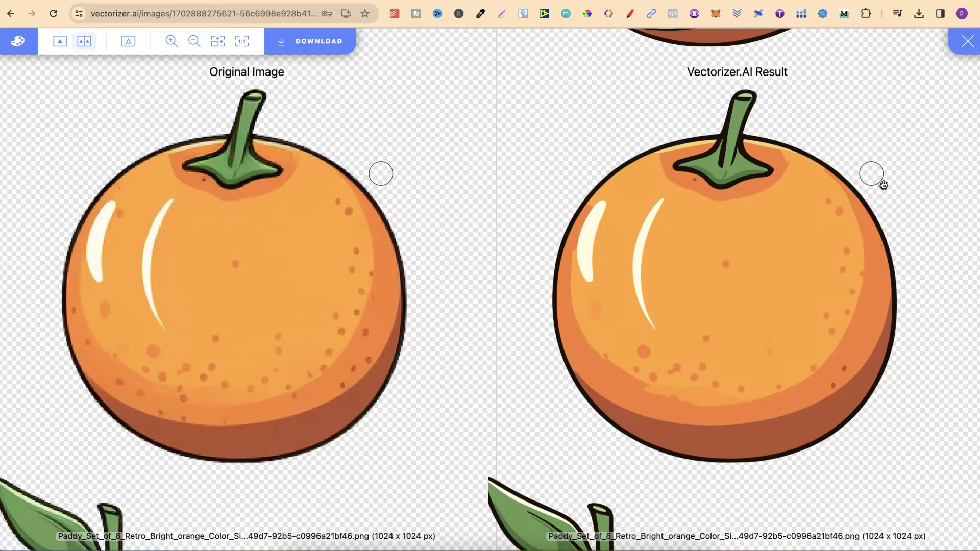
scroll(769, 269, down, 6)
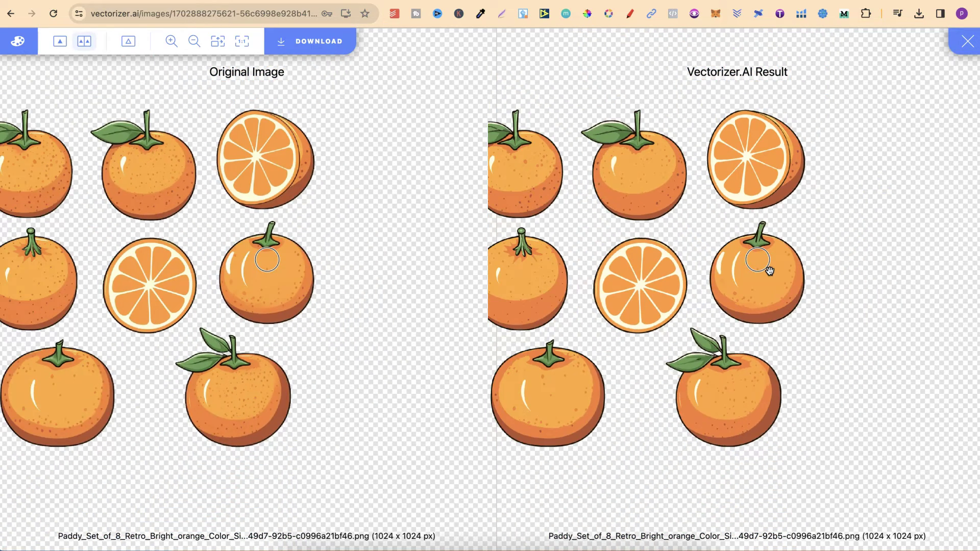
drag(770, 270, 909, 273)
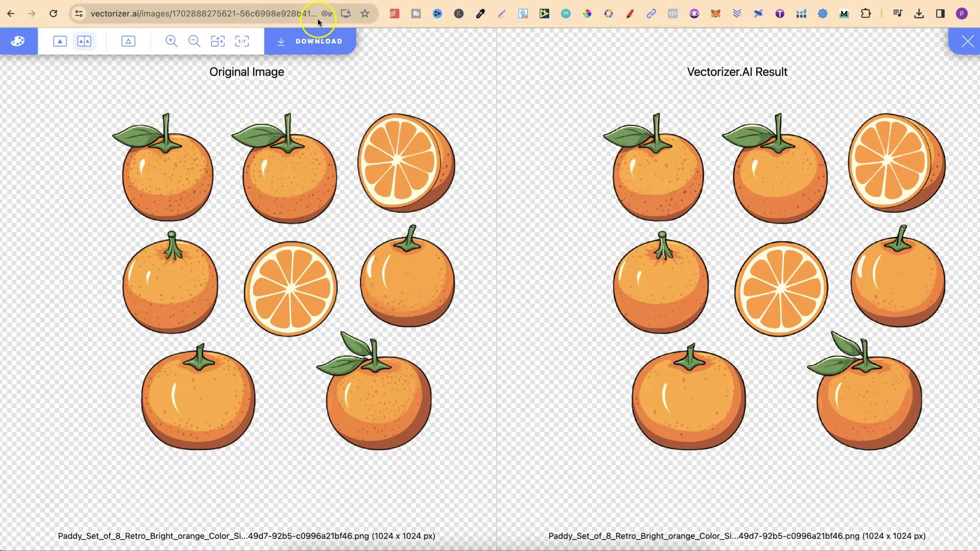
Download the vectorized oranges as an SVG file and return to the Canva design
click(304, 44)
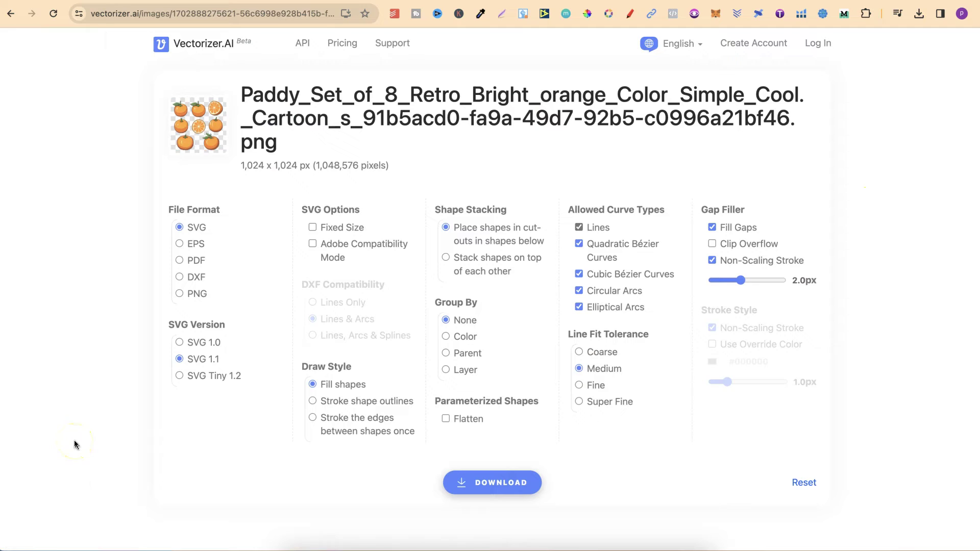
click(287, 412)
click(506, 489)
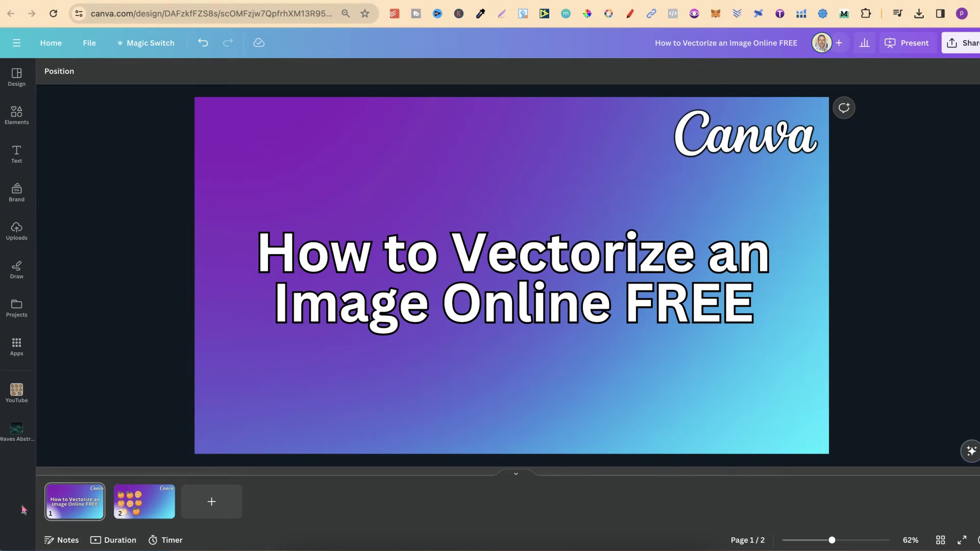
Upload the downloaded SVG from Chrome's downloads into Canva's orange images folder
click(16, 390)
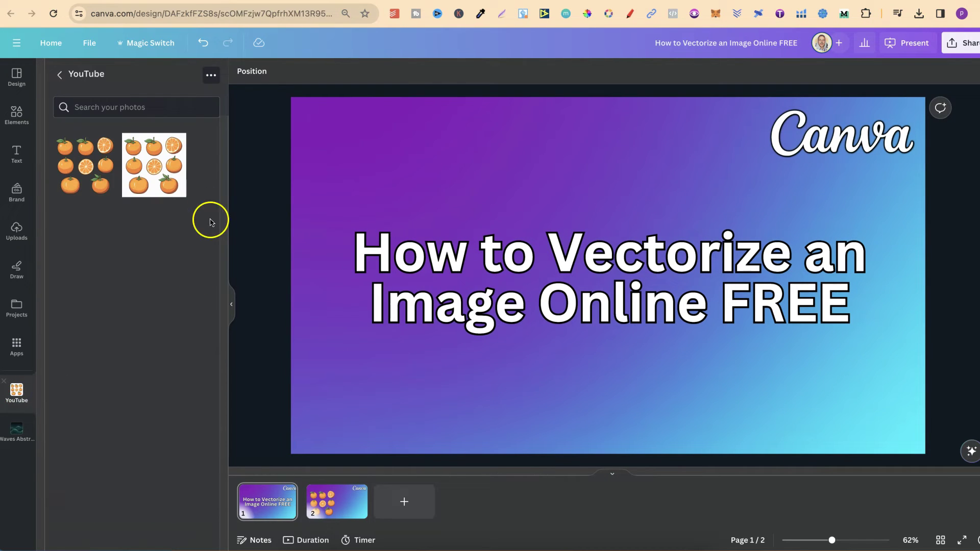
click(919, 15)
drag(807, 76, 159, 243)
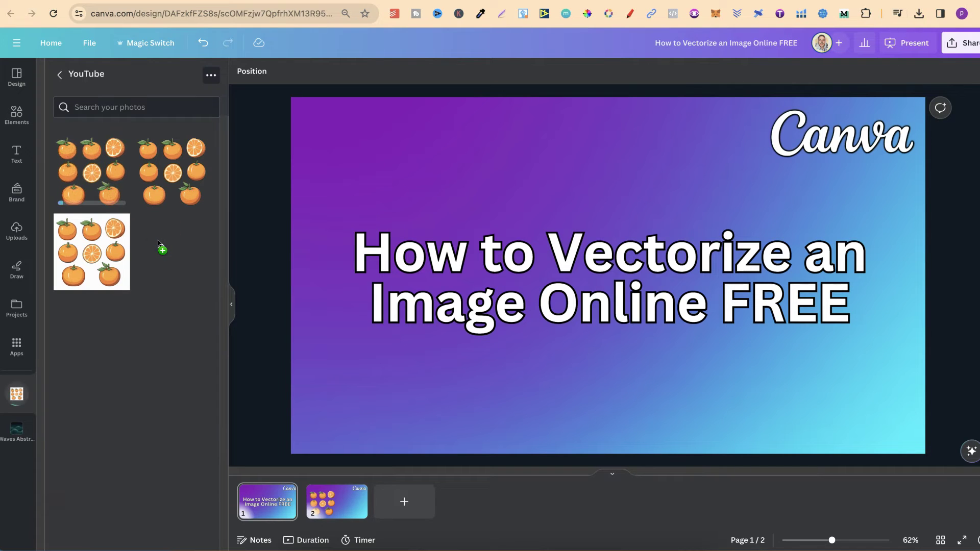
On page 2, place the vectorized oranges right of the original, enlarged to matching size
click(325, 501)
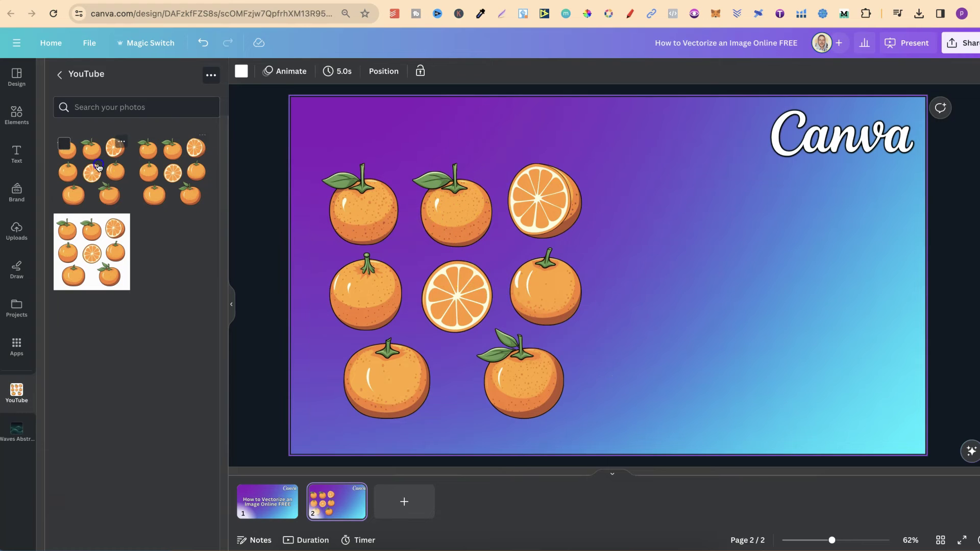
click(93, 168)
drag(648, 242, 705, 200)
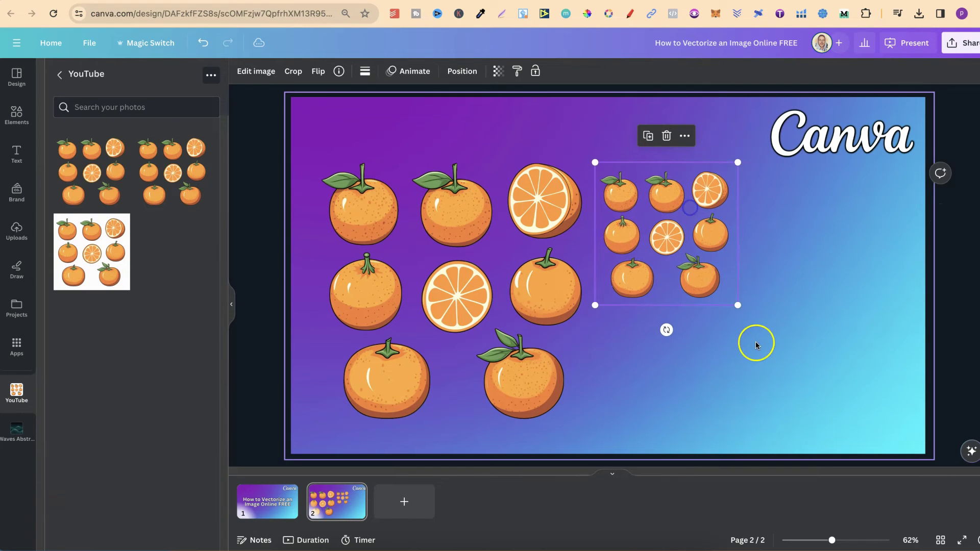
drag(737, 307, 886, 413)
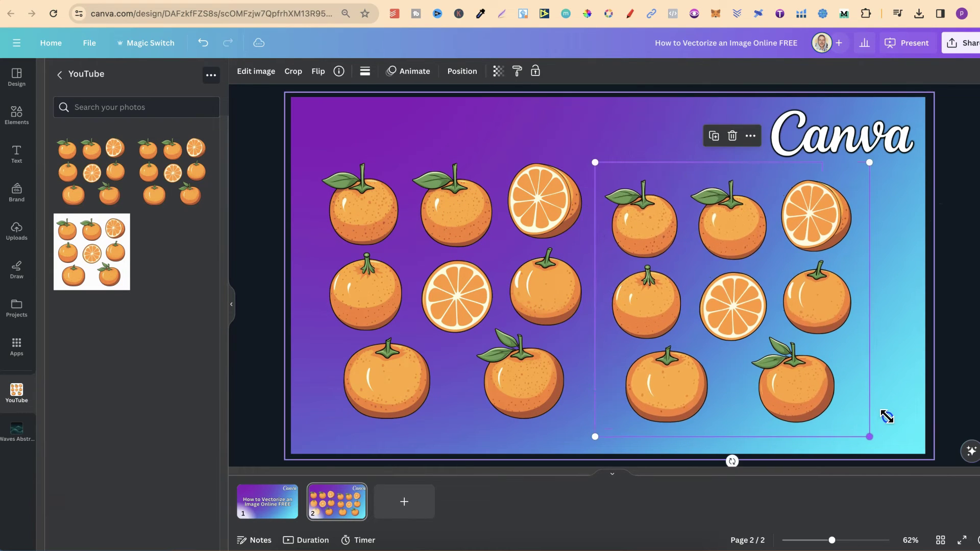
drag(711, 239, 708, 227)
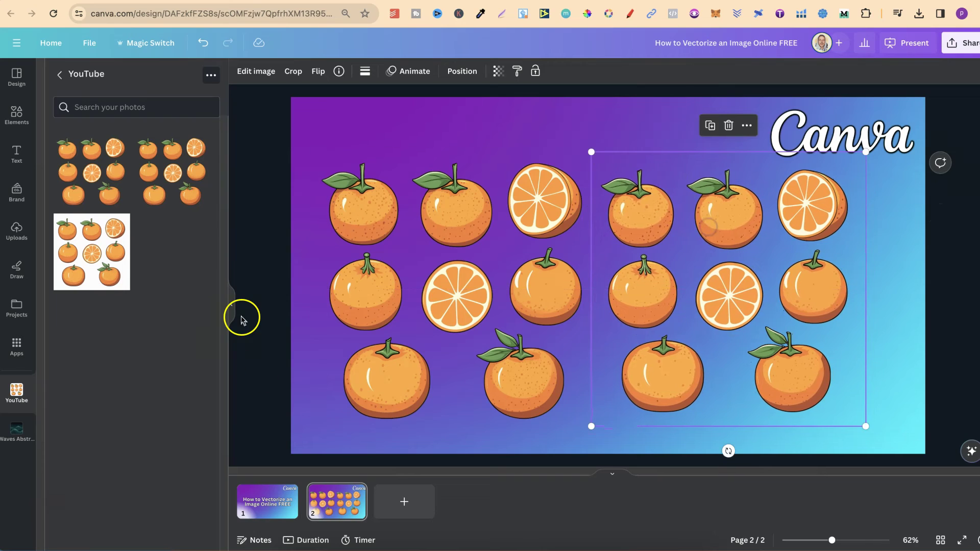
click(228, 303)
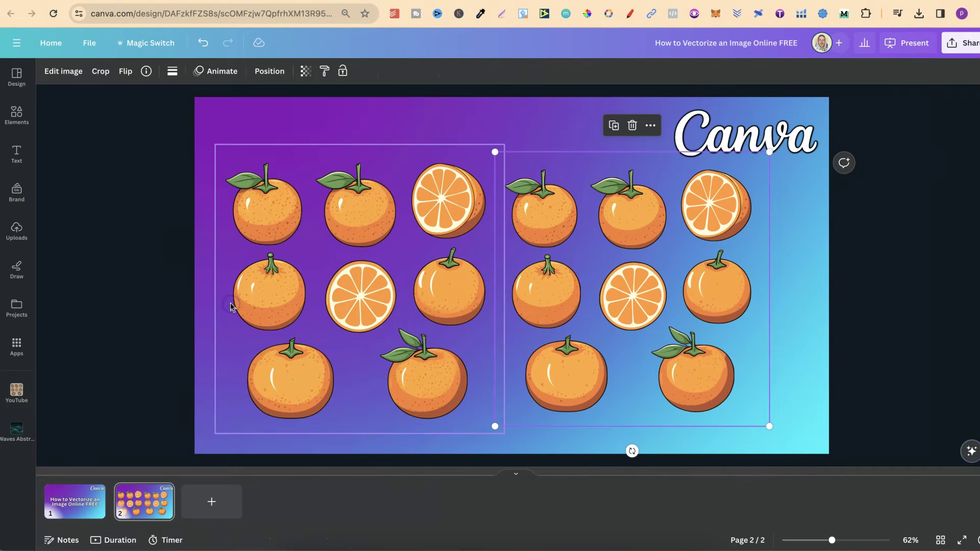
click(826, 319)
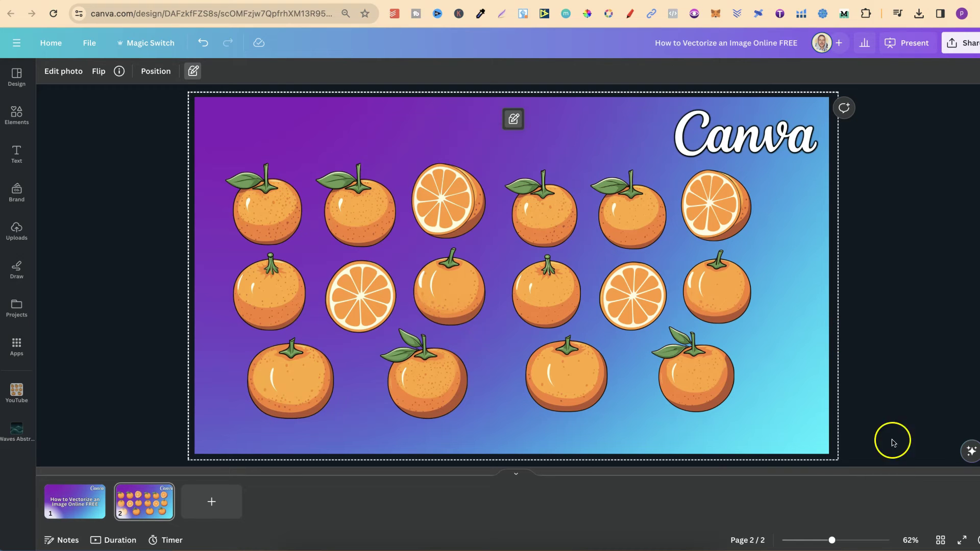
drag(831, 543, 889, 542)
scroll(638, 309, left, 3)
scroll(638, 310, left, 10)
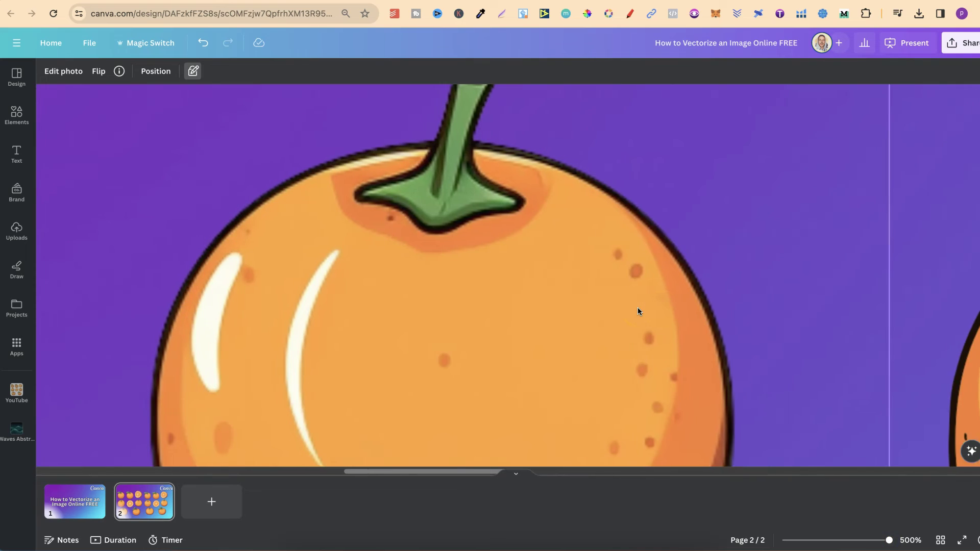
scroll(638, 309, up, 3)
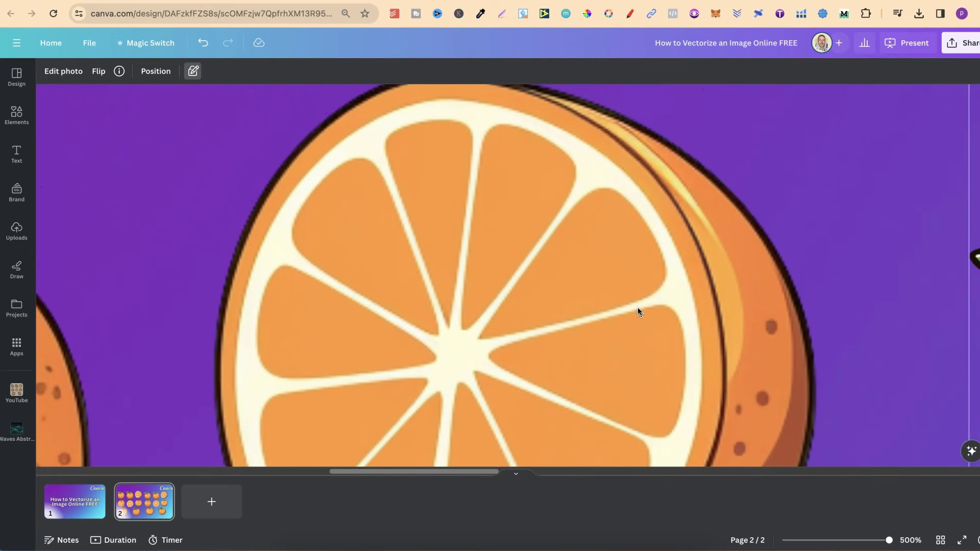
scroll(638, 309, down, 5)
scroll(638, 309, down, 10)
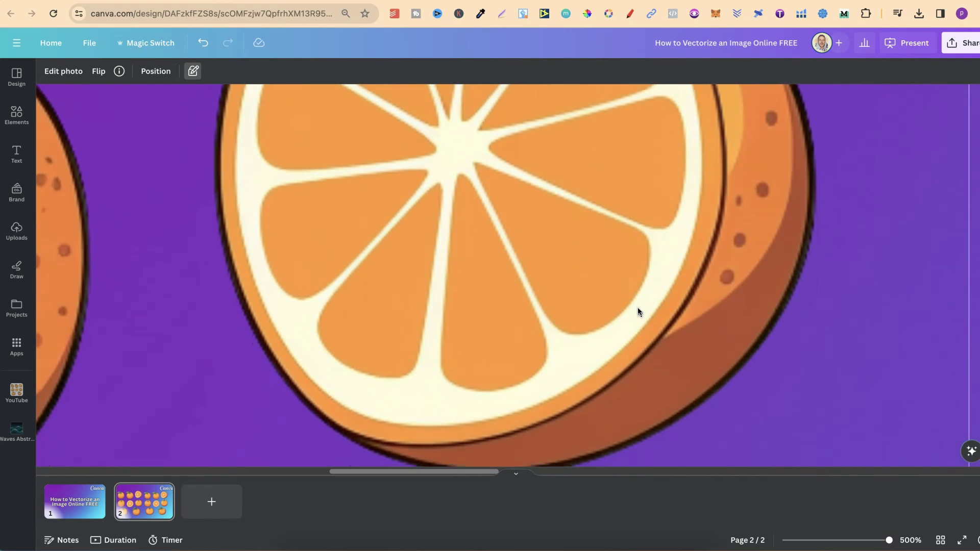
scroll(639, 309, down, 10)
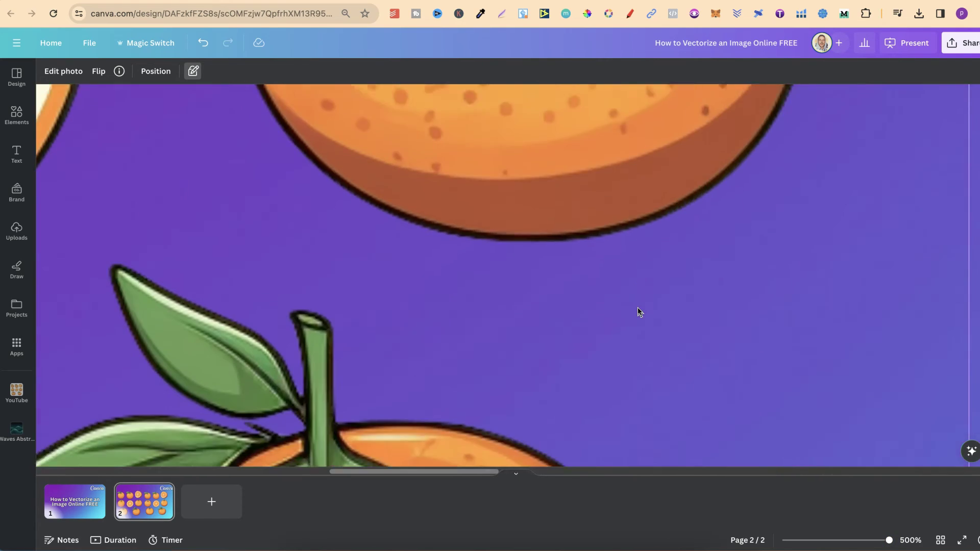
scroll(638, 307, down, 5)
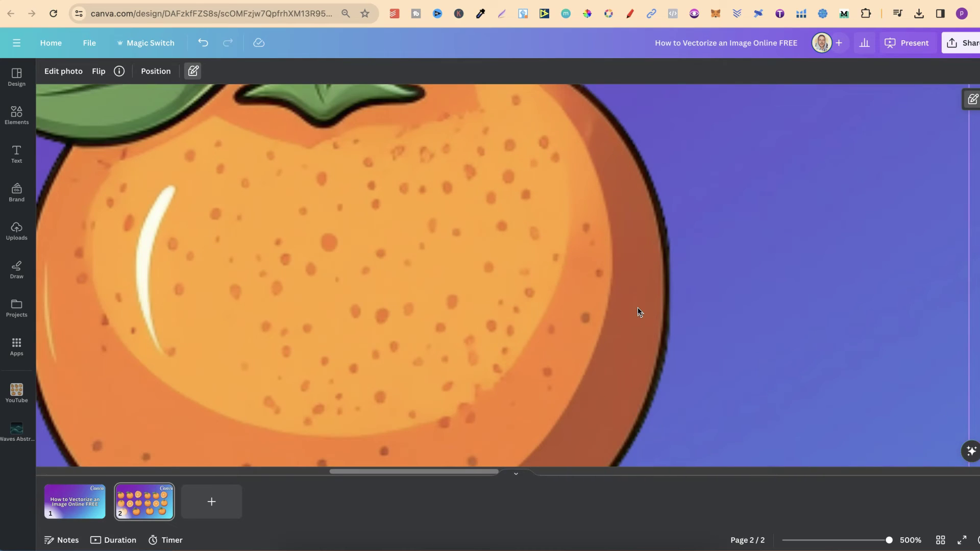
scroll(739, 319, right, 5)
scroll(739, 319, right, 10)
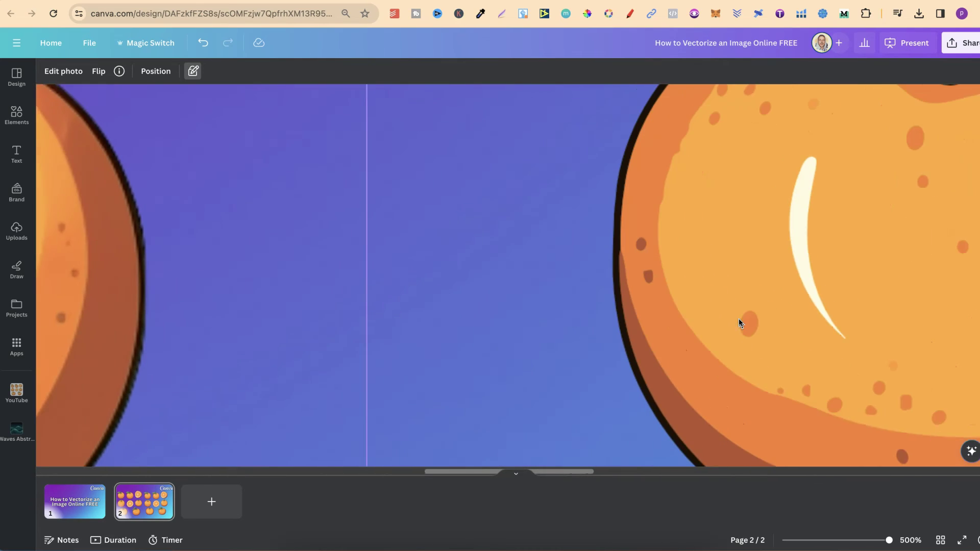
click(828, 447)
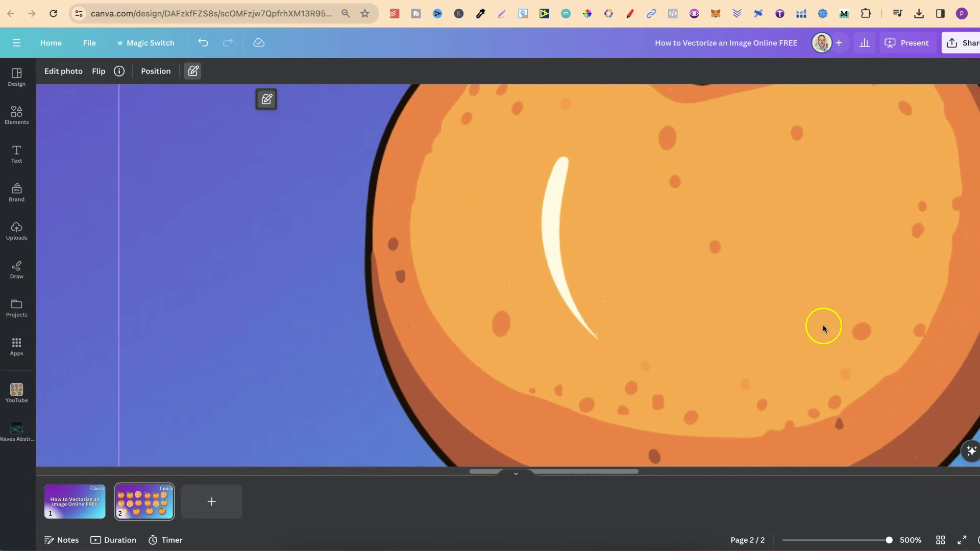
scroll(823, 327, down, 10)
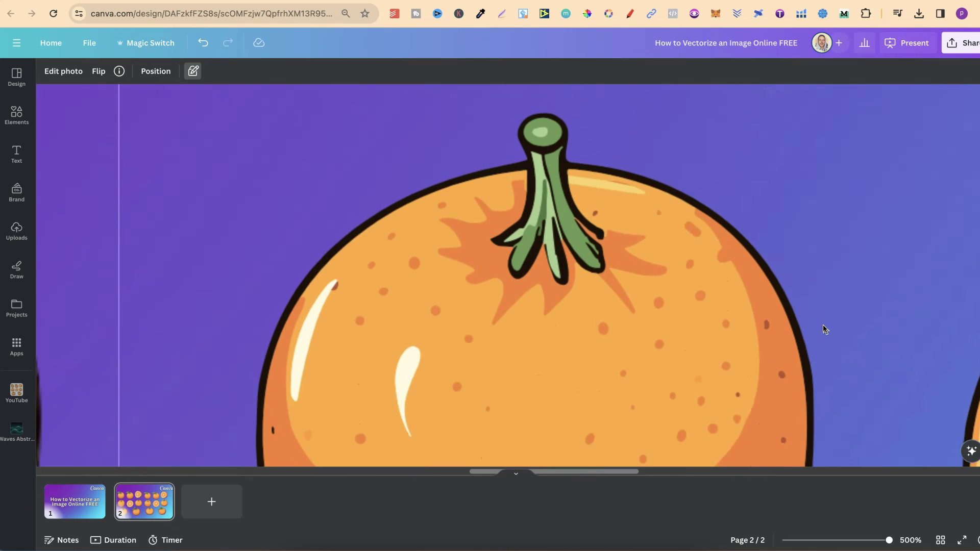
scroll(823, 324, down, 15)
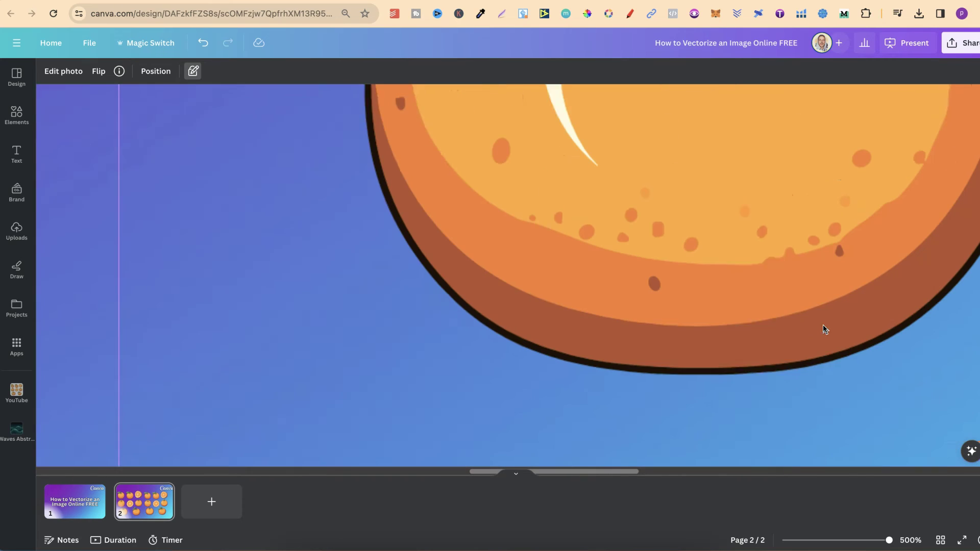
click(833, 389)
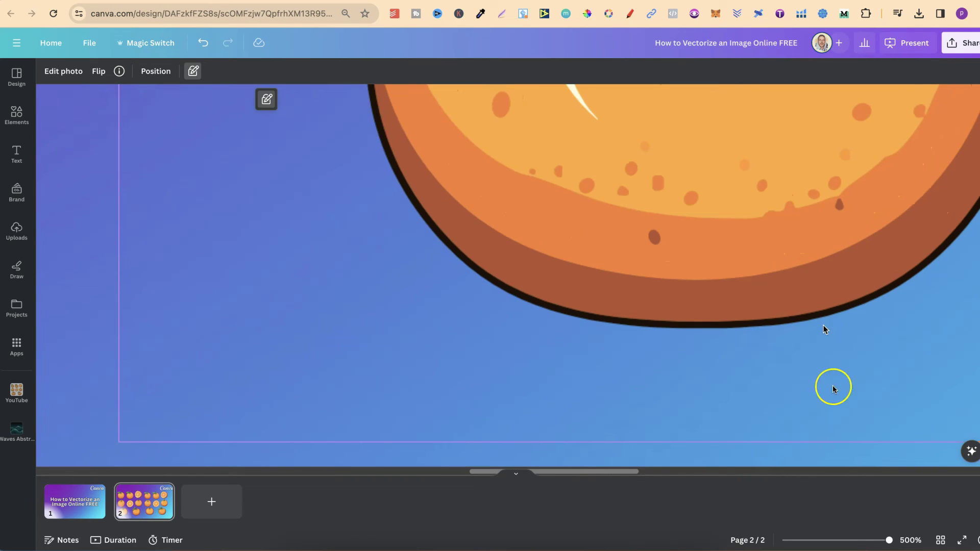
click(908, 539)
click(898, 488)
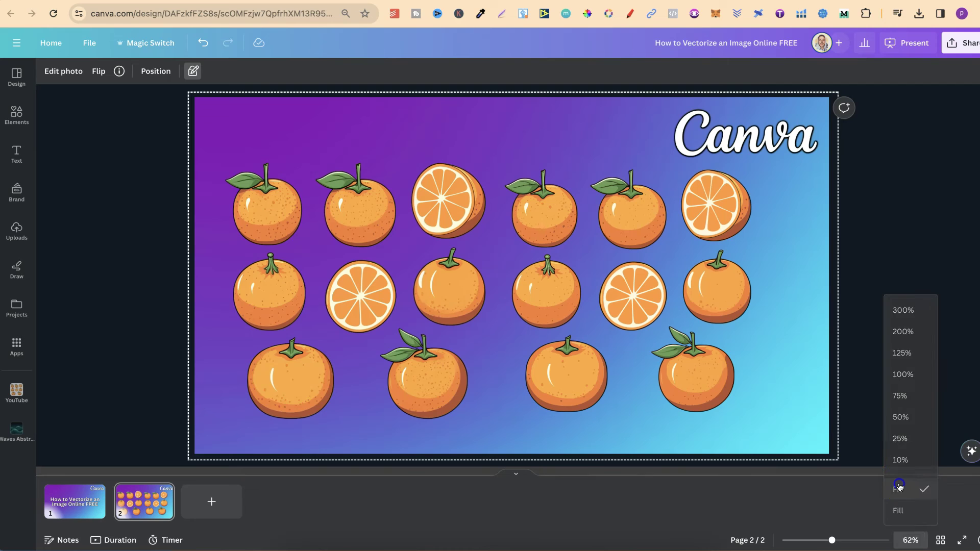
click(869, 368)
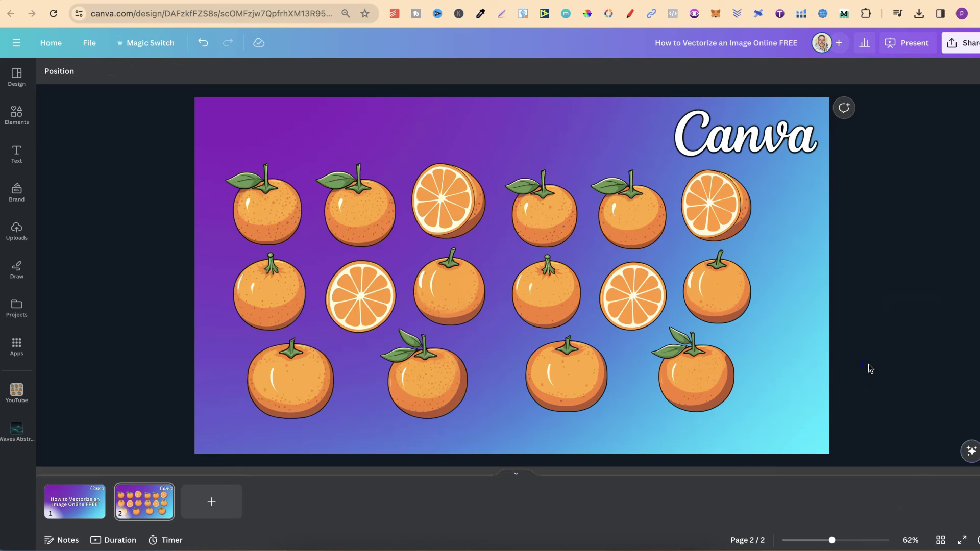